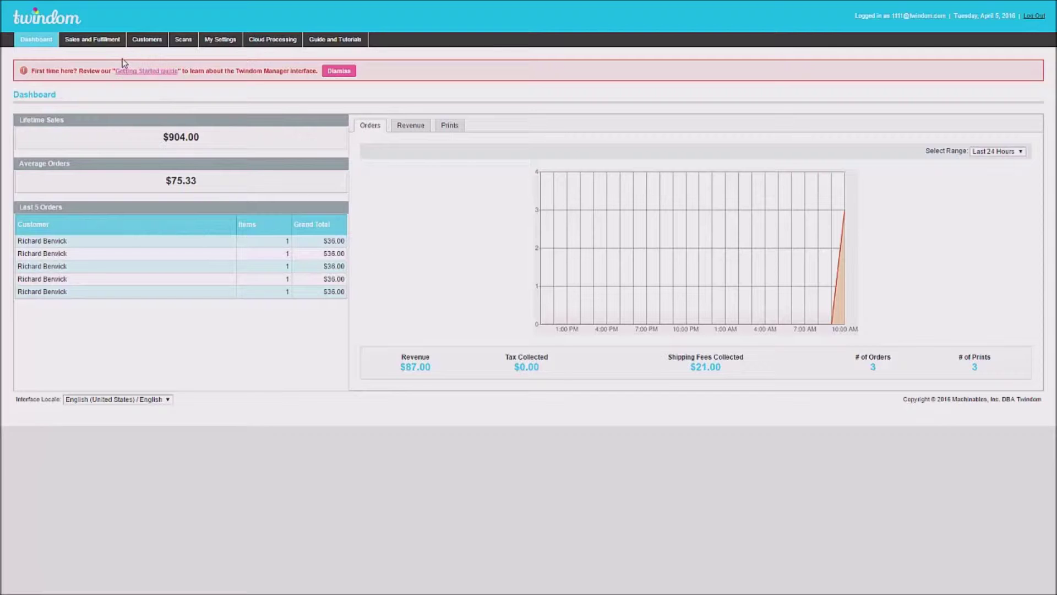
Step: Show the Sales and Fulfillment menu from the dashboard's top navigation bar
mouse_move(109, 44)
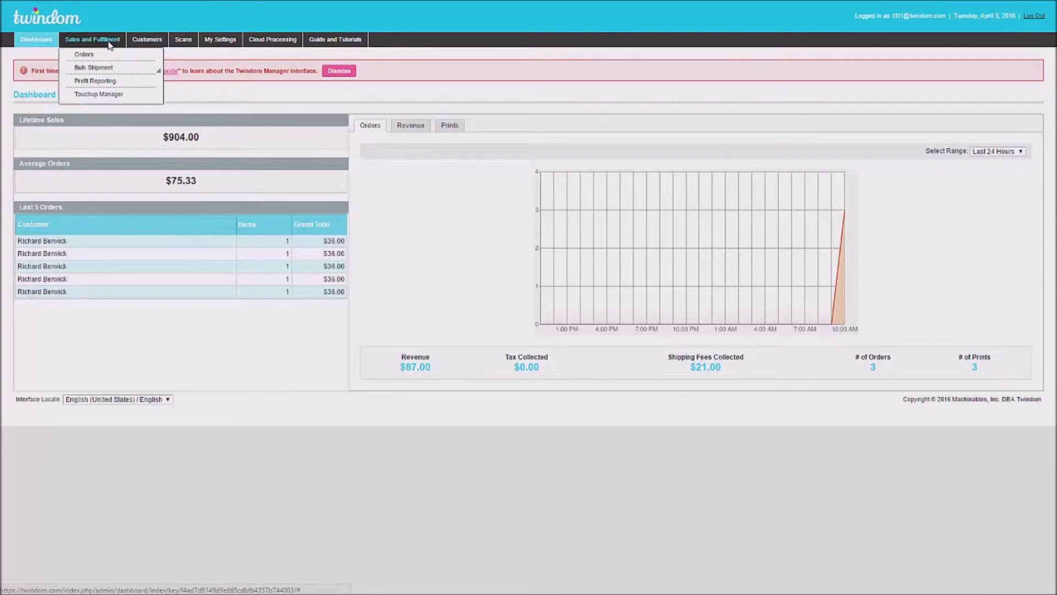
Step: Go to the Orders page and begin creating a new order
left_click(97, 57)
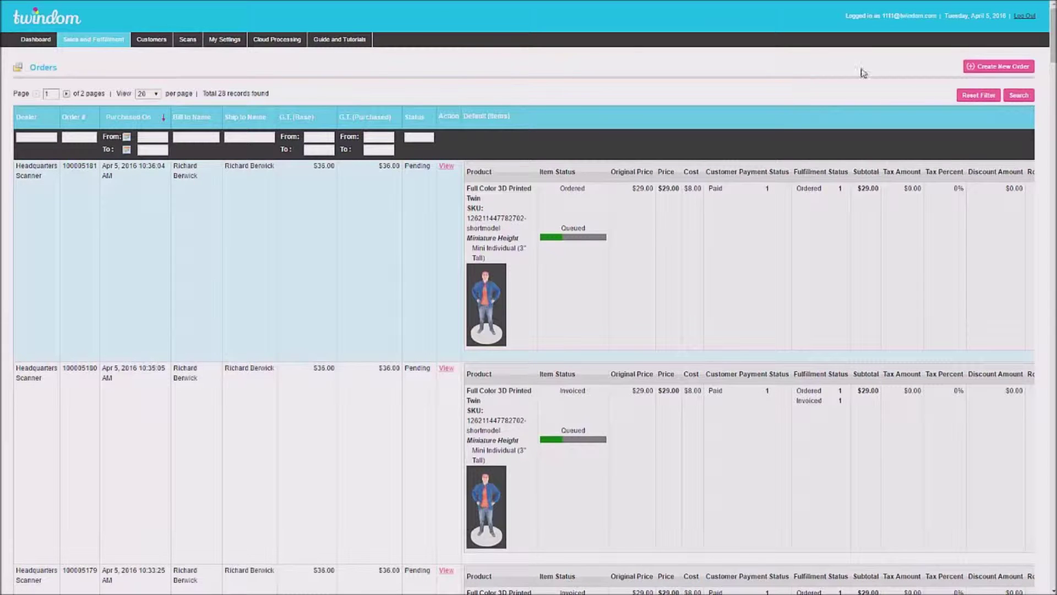
left_click(995, 73)
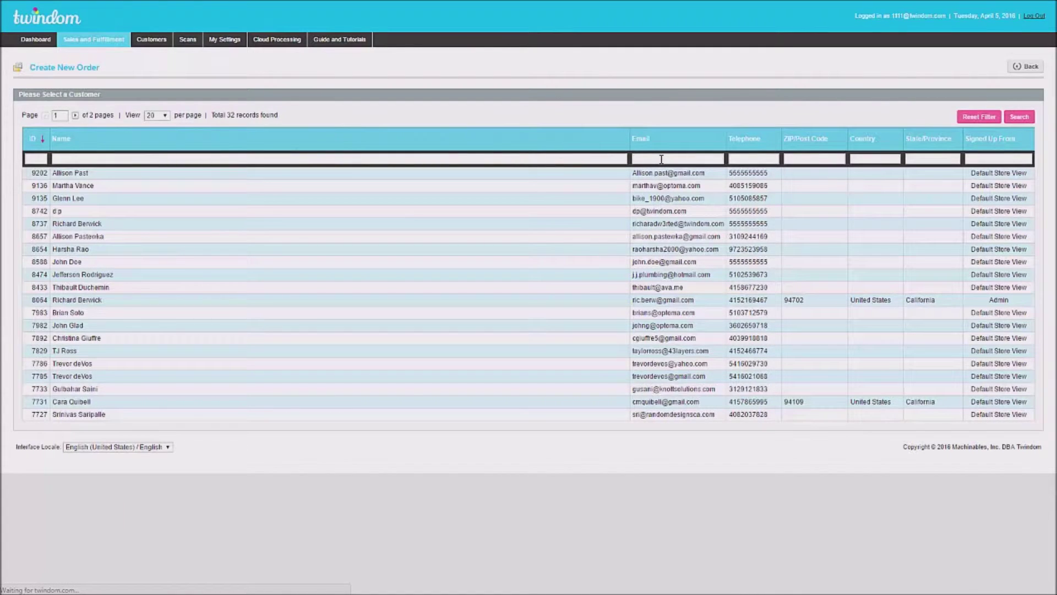
Step: Filter the customer list by the customer's e-mail and pick the matching customer for the order
left_click(662, 159)
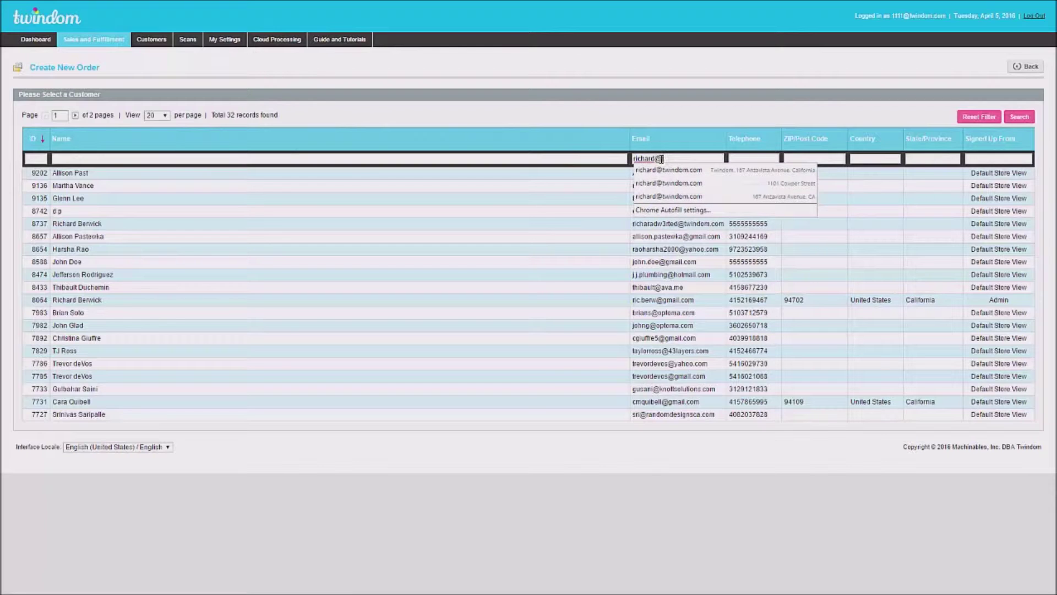
key("Return")
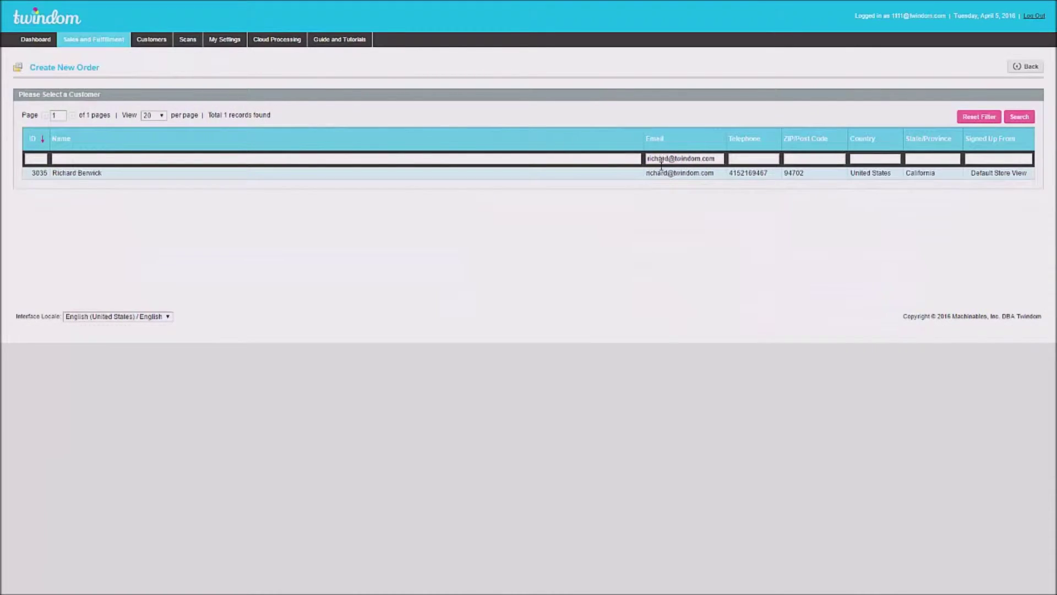
left_click(663, 177)
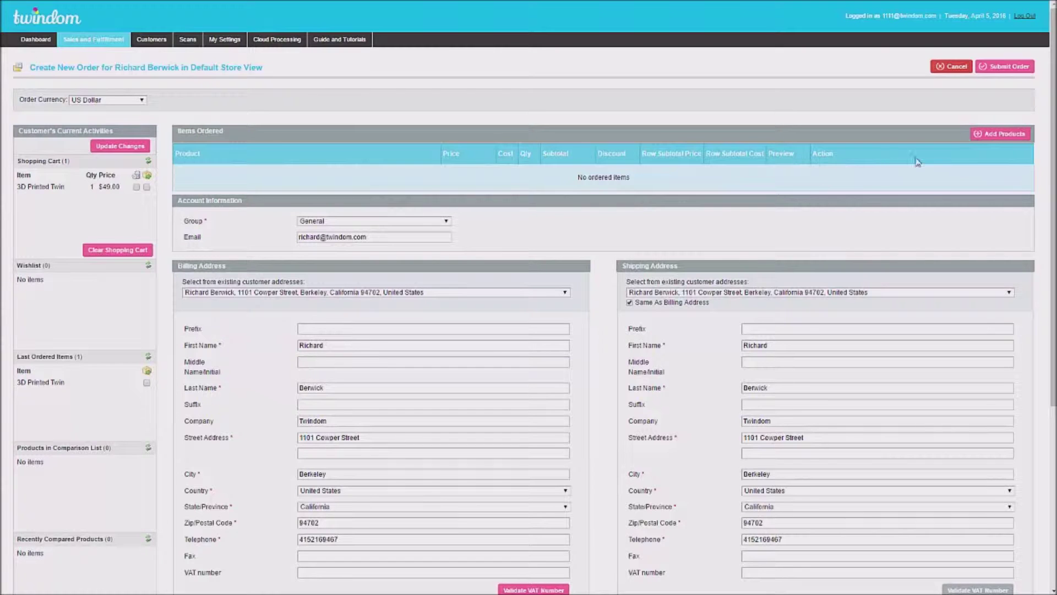
Step: Add product 56414 as a 3" full-body sandstone twin, quantity 2, at $29.00 each
left_click(994, 141)
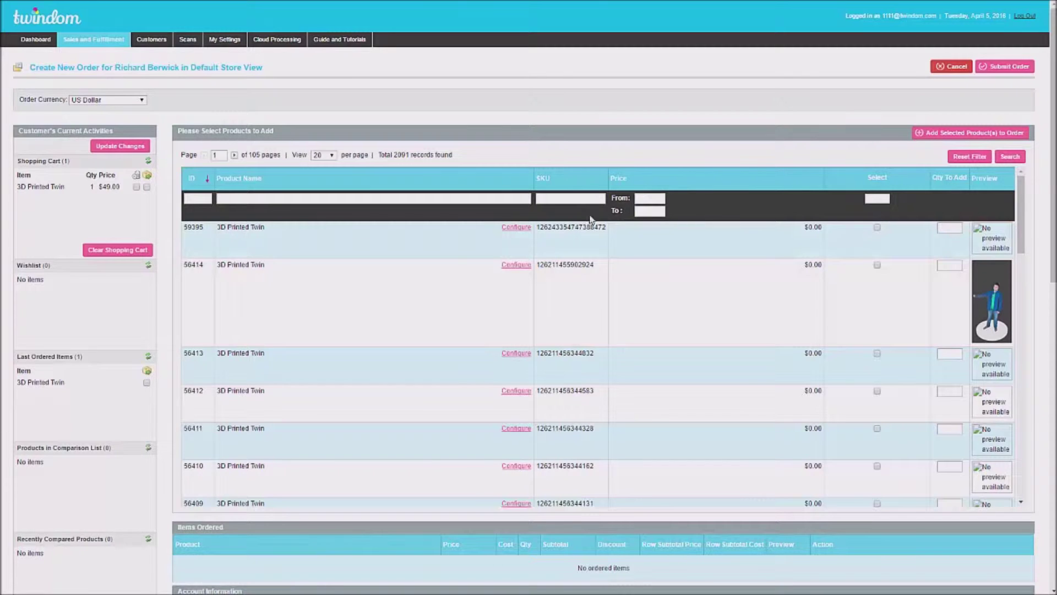
left_click(877, 265)
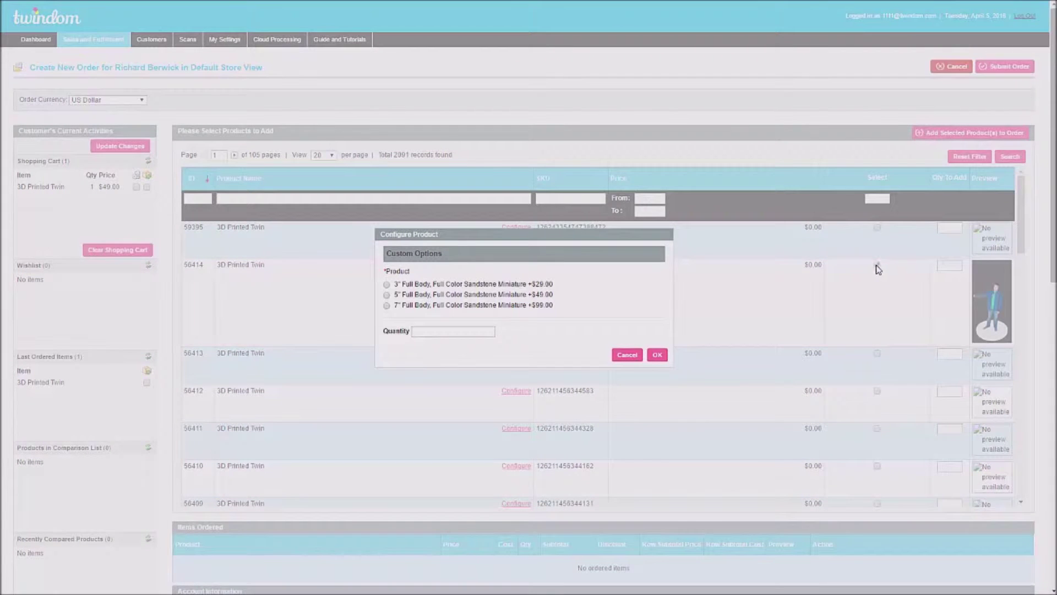
left_click(438, 286)
type("2")
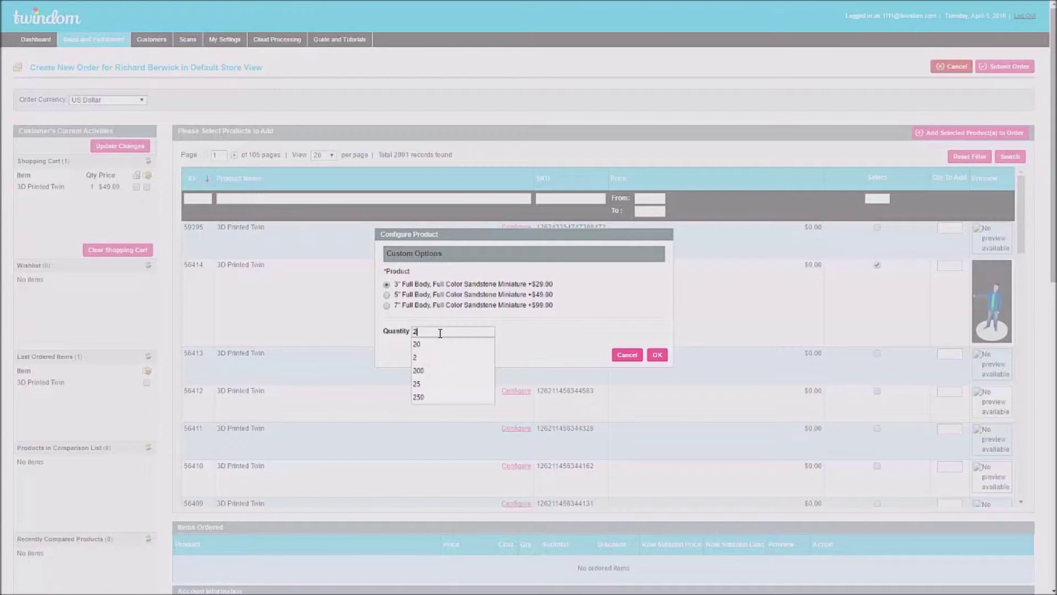
left_click(533, 340)
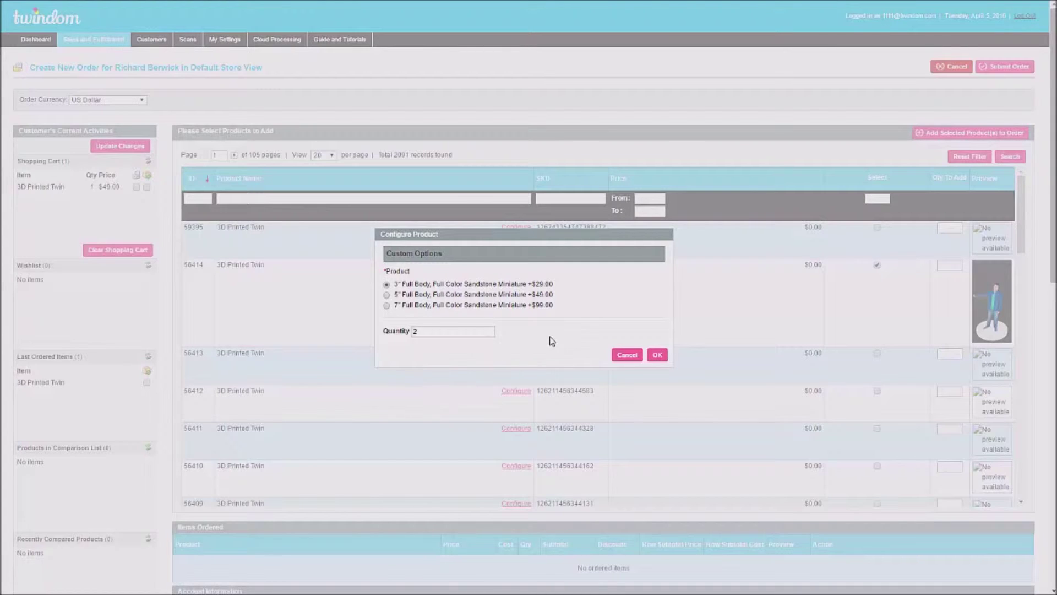
left_click(657, 355)
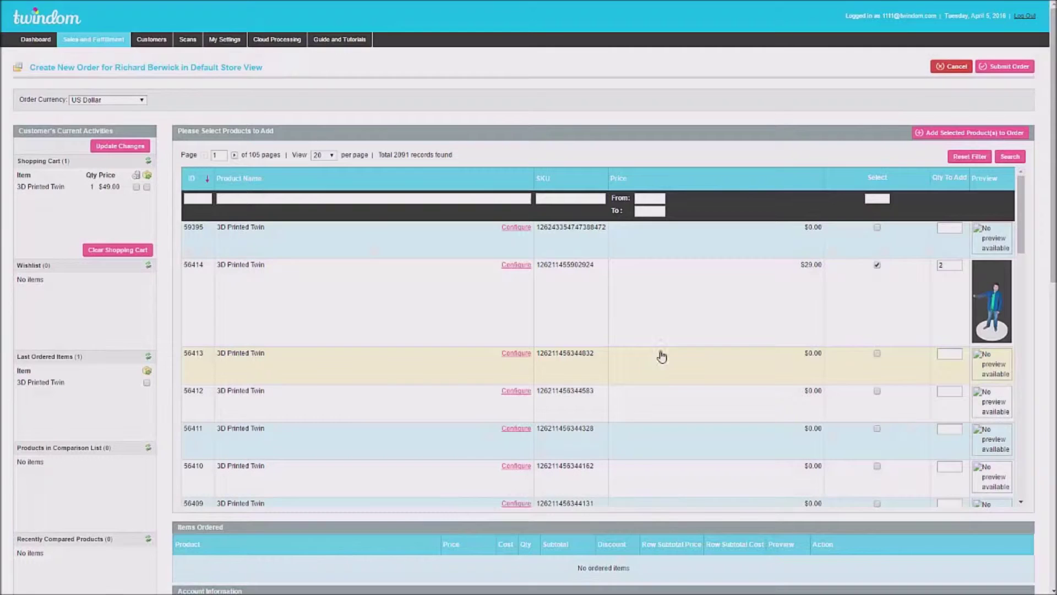
left_click(938, 135)
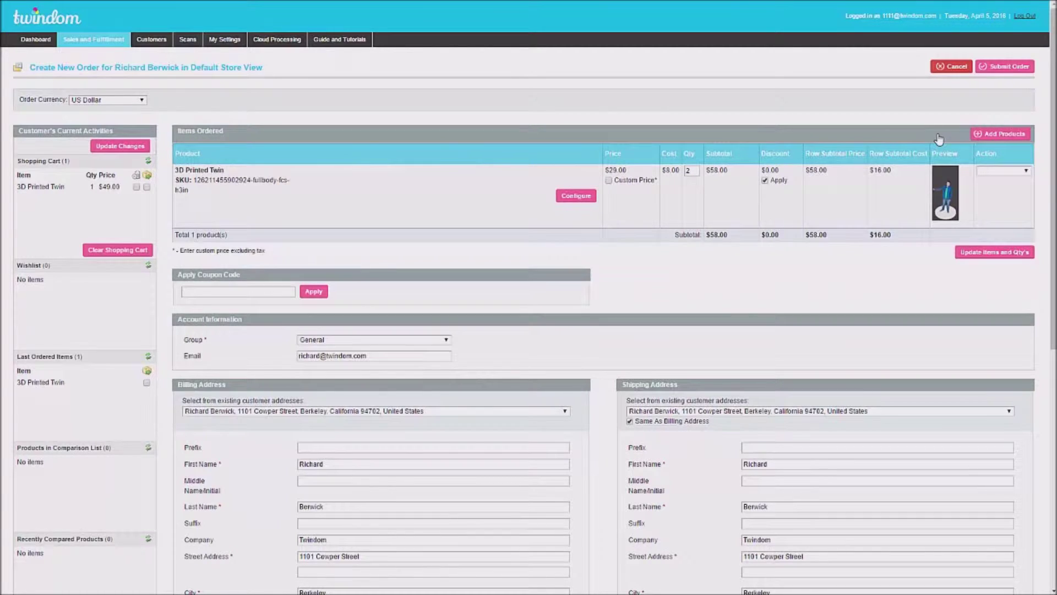
left_click(985, 135)
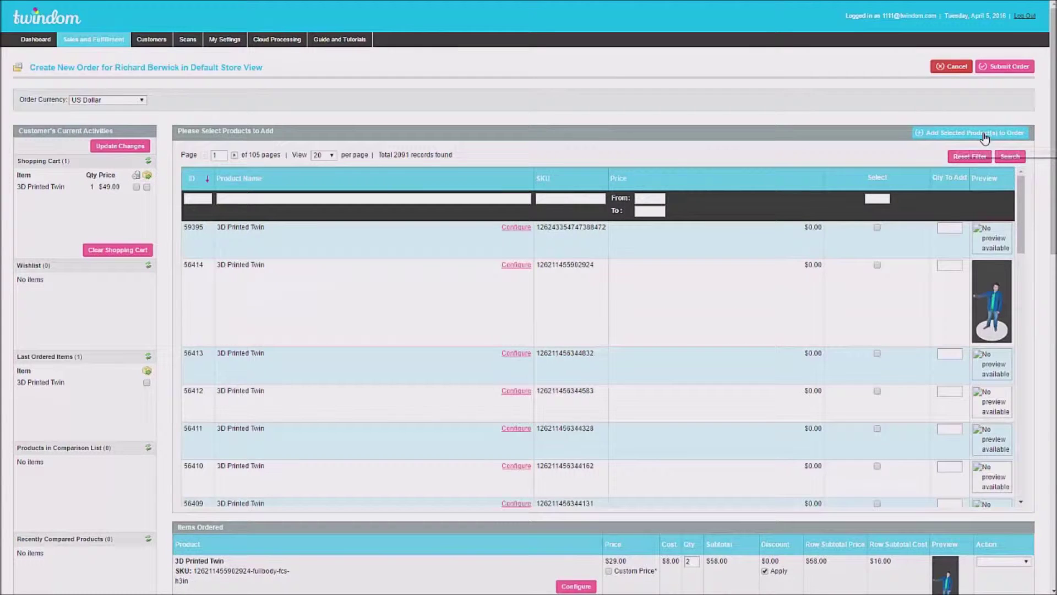
Step: Add product 56414 again as a 5" full-body sandstone twin, quantity 1, at $49.00
left_click(877, 266)
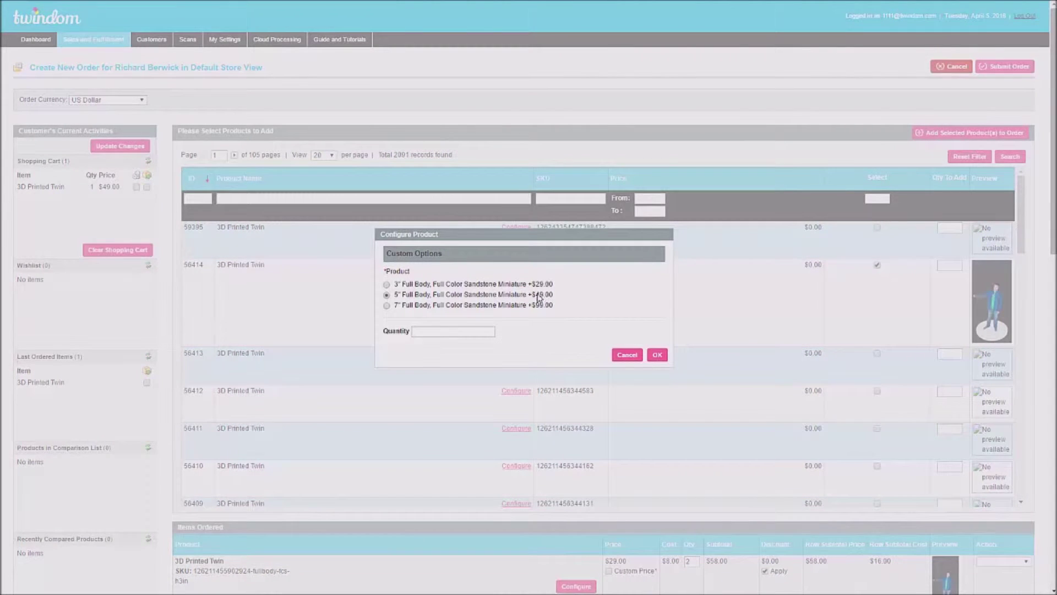
left_click(462, 332)
type("1")
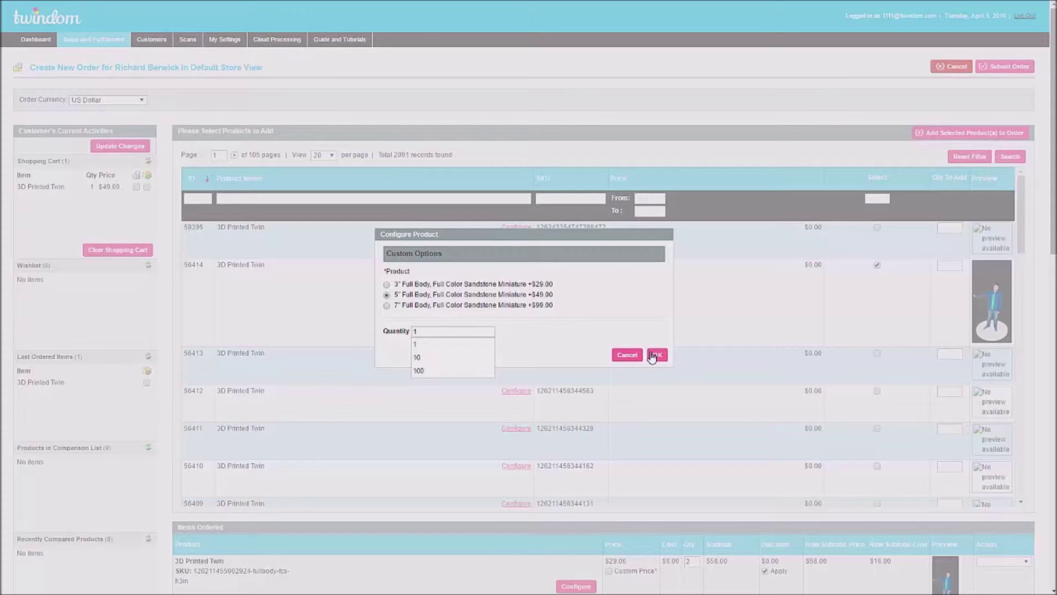
left_click(654, 356)
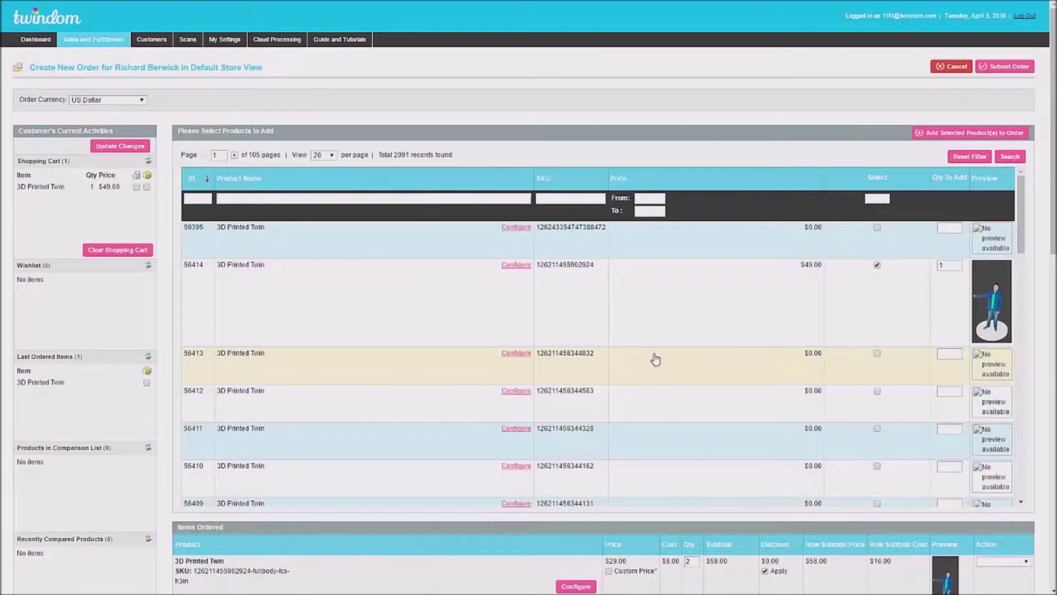
left_click(945, 134)
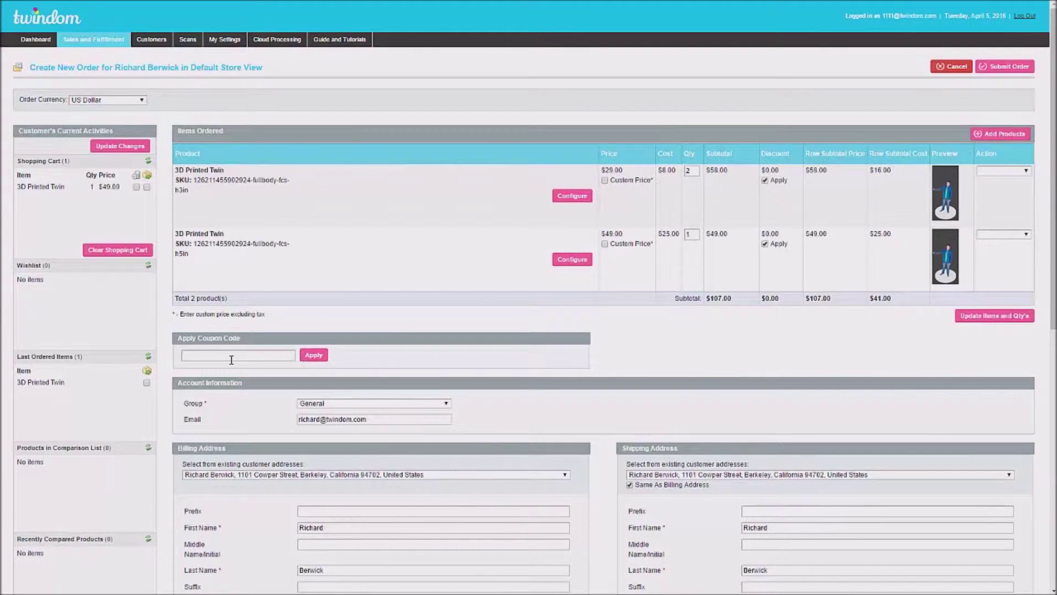
Step: Scroll down to the Payment Method, Shipping Method, Order History and Order Totals sections
scroll(241, 366, "down", 1)
scroll(240, 366, "down", 5)
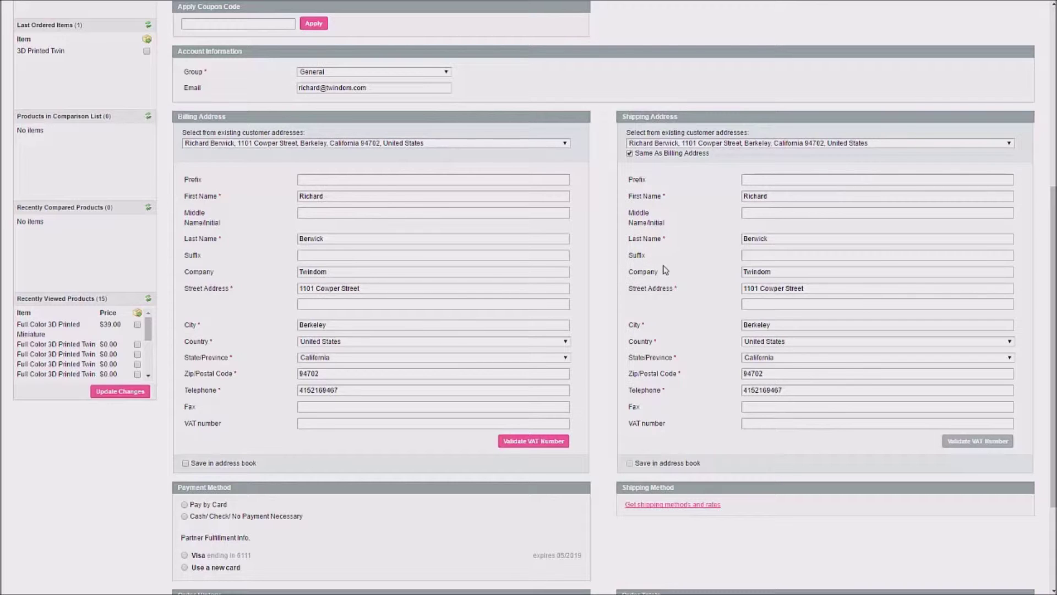
scroll(664, 269, "down", 3)
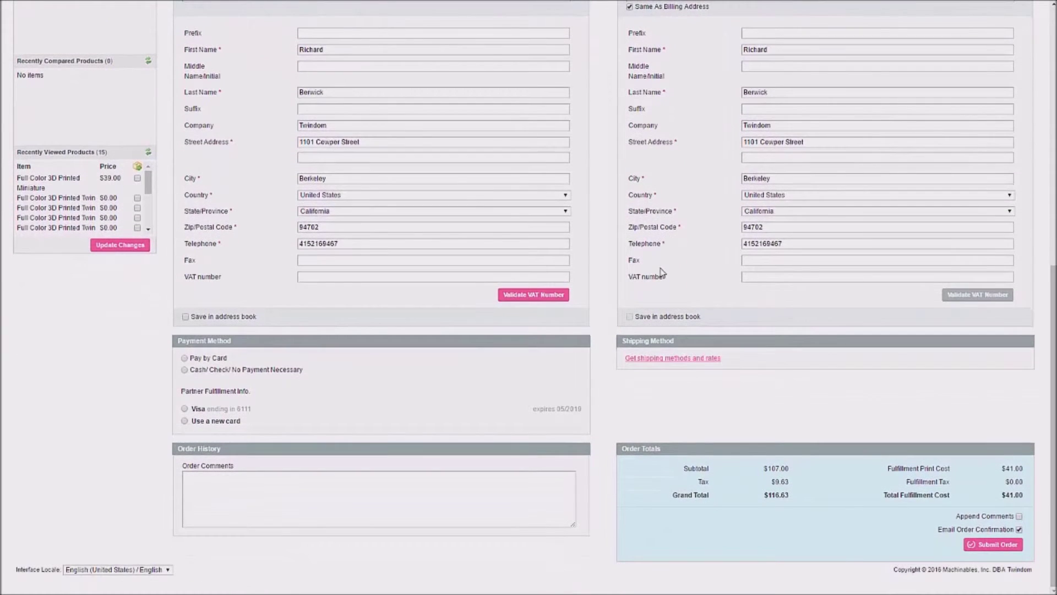
Step: Load shipping rates and choose USPS First Class under Standard Printing at $0.00
left_click(650, 359)
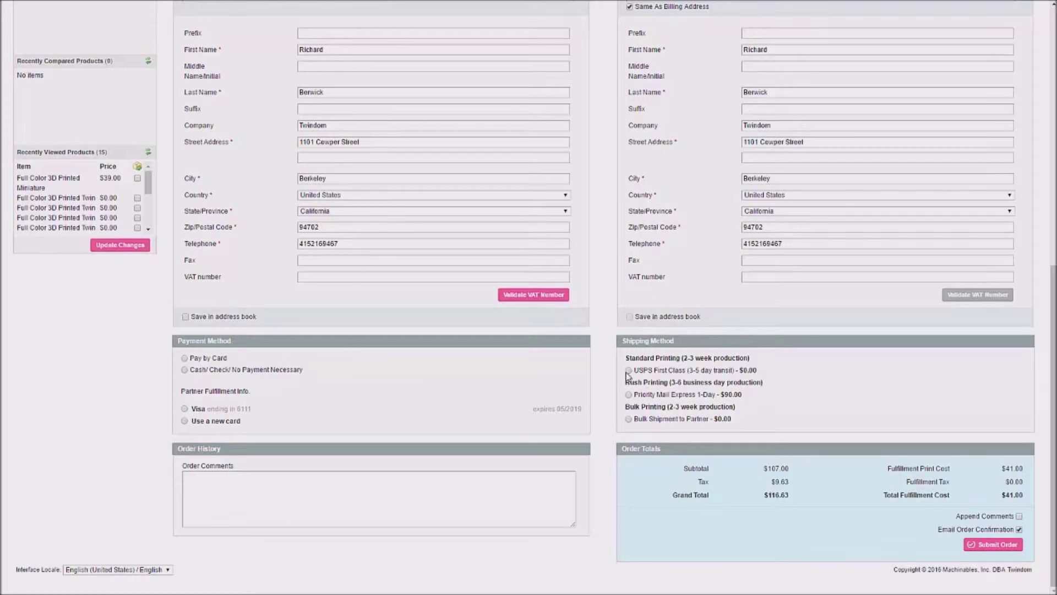
left_click(628, 371)
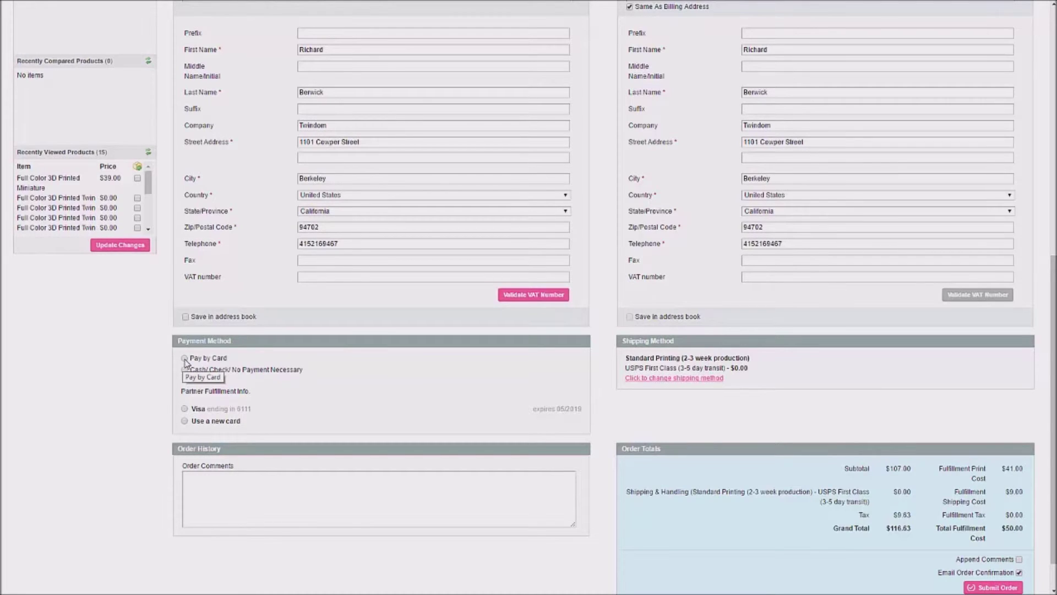
left_click(185, 358)
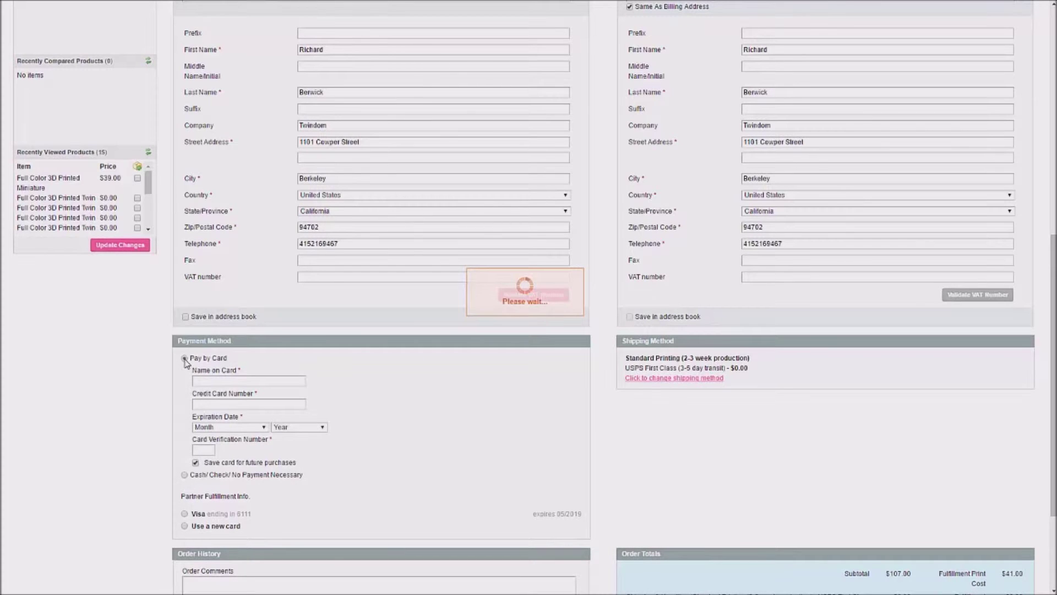
Step: Enter the cardholder's name, the card number, a 01 - January 2020 expiry and the verification code
left_click(218, 381)
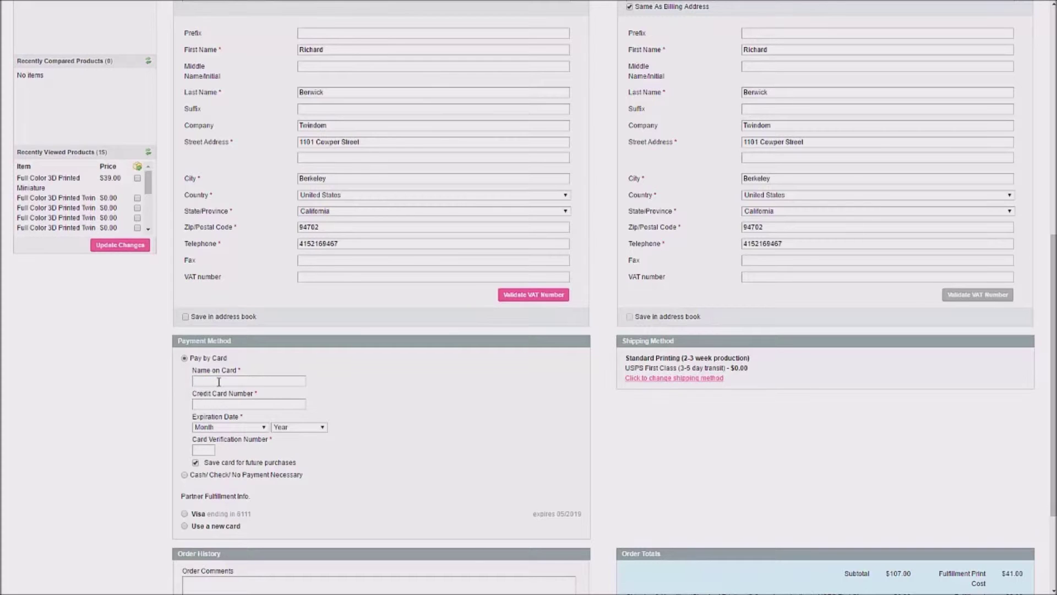
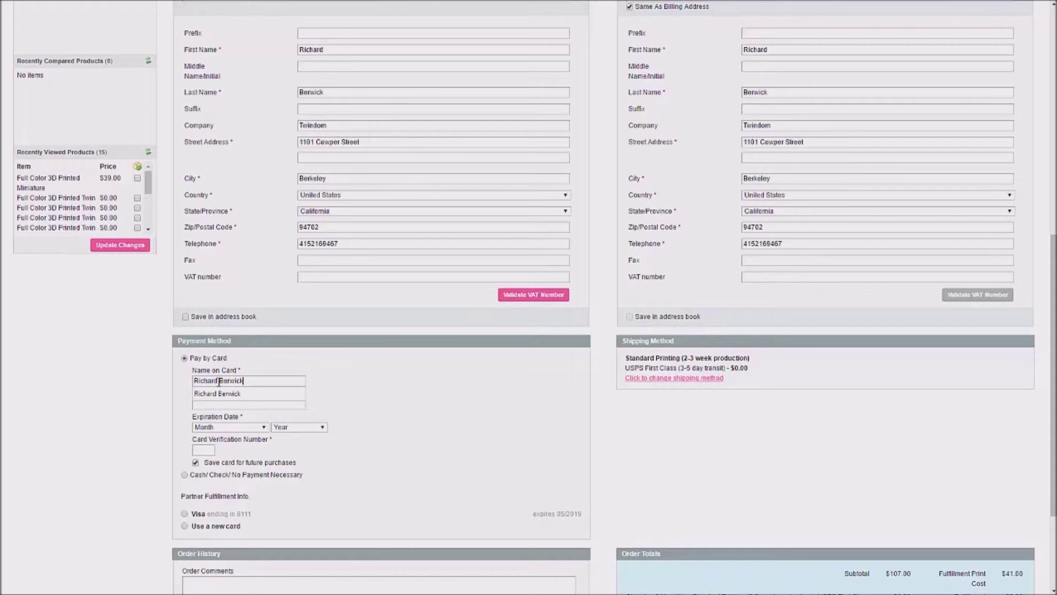
key("Tab")
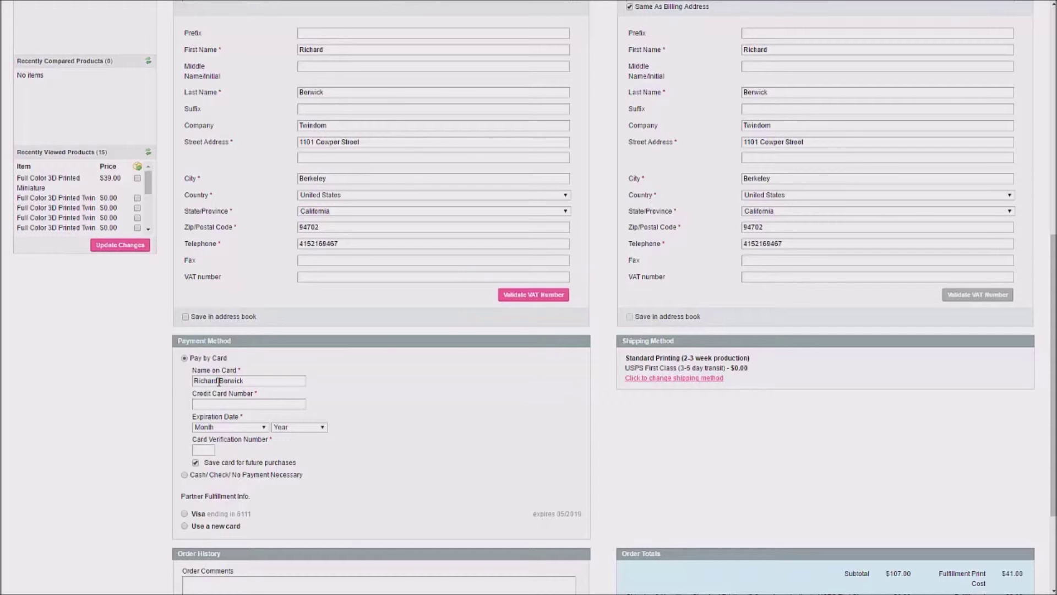
left_click(223, 428)
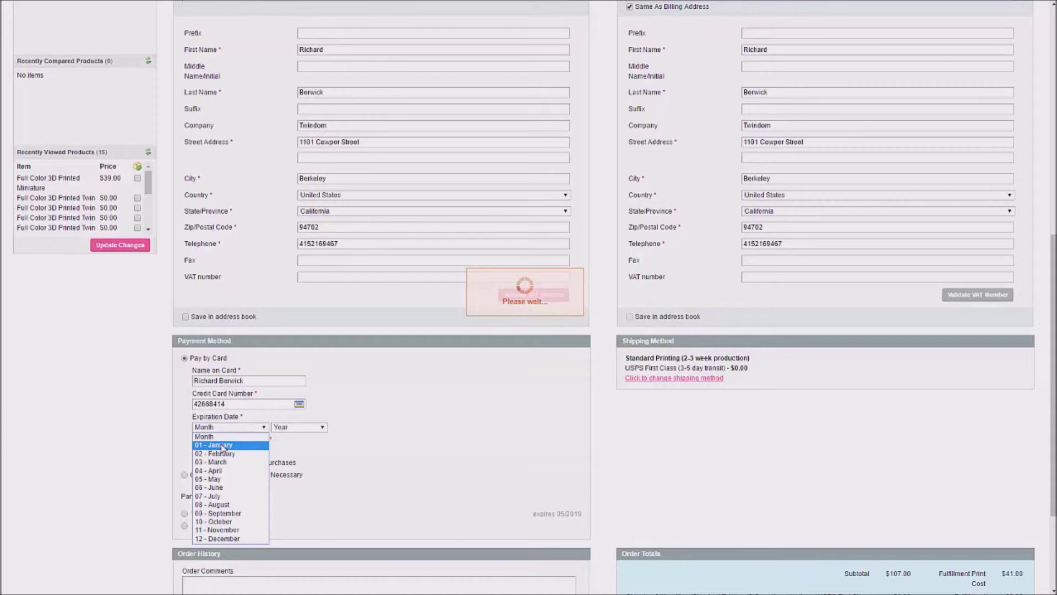
left_click(225, 447)
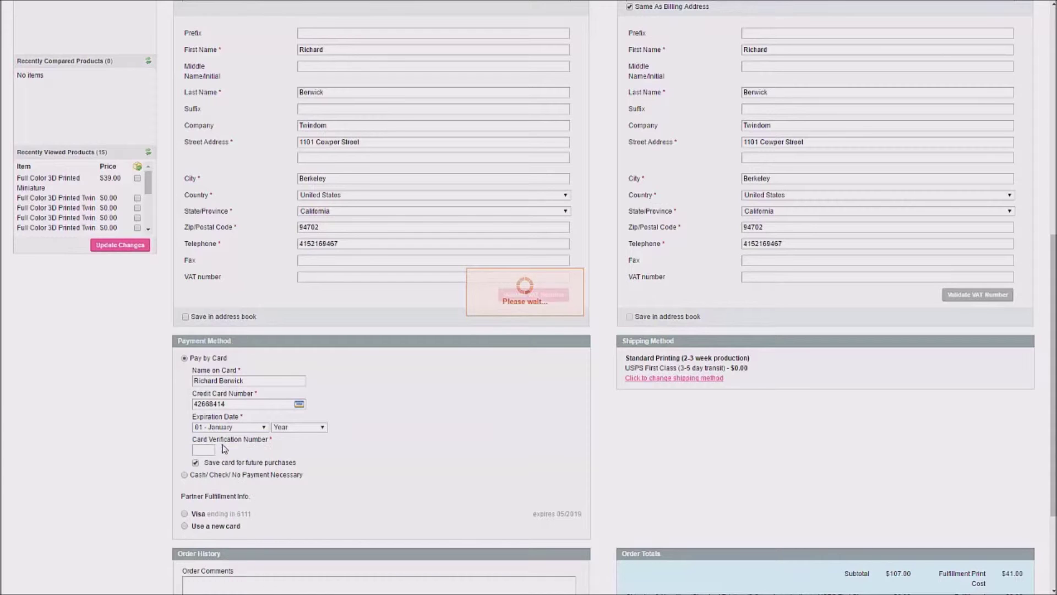
left_click(299, 429)
left_click(292, 487)
left_click(208, 450)
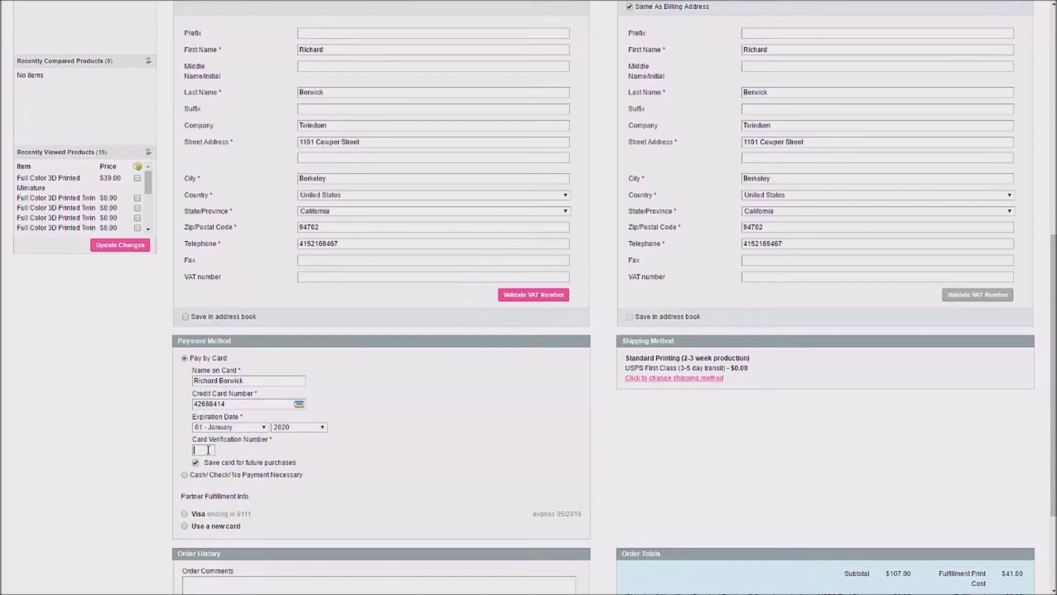
type("123")
left_click(368, 456)
Step: Set payment to Cash/Check/No Payment Necessary and keep partner fulfillment on the saved Visa card
left_click(185, 475)
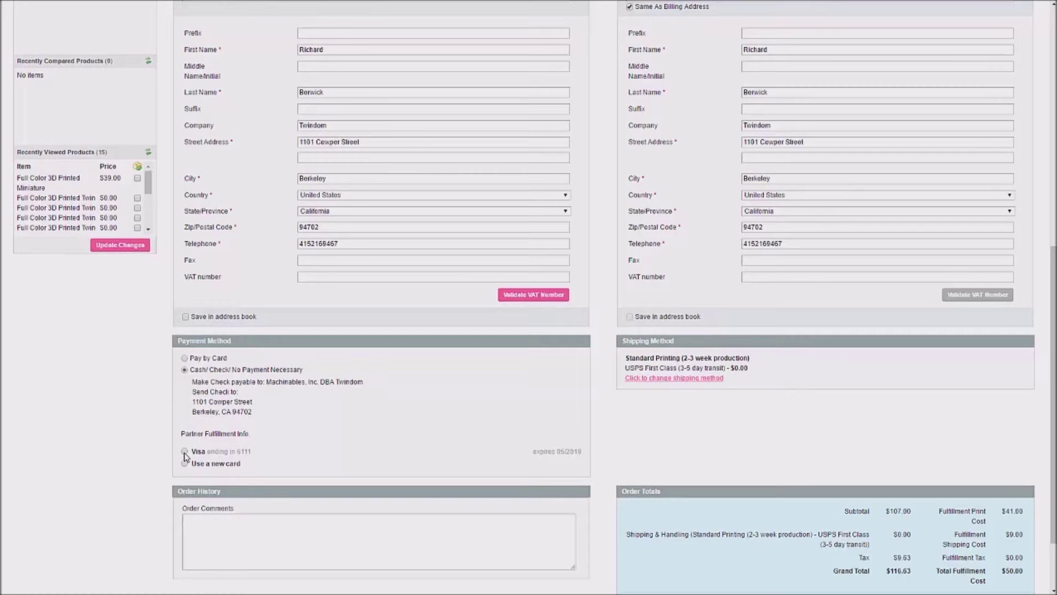
left_click(185, 452)
left_click(185, 465)
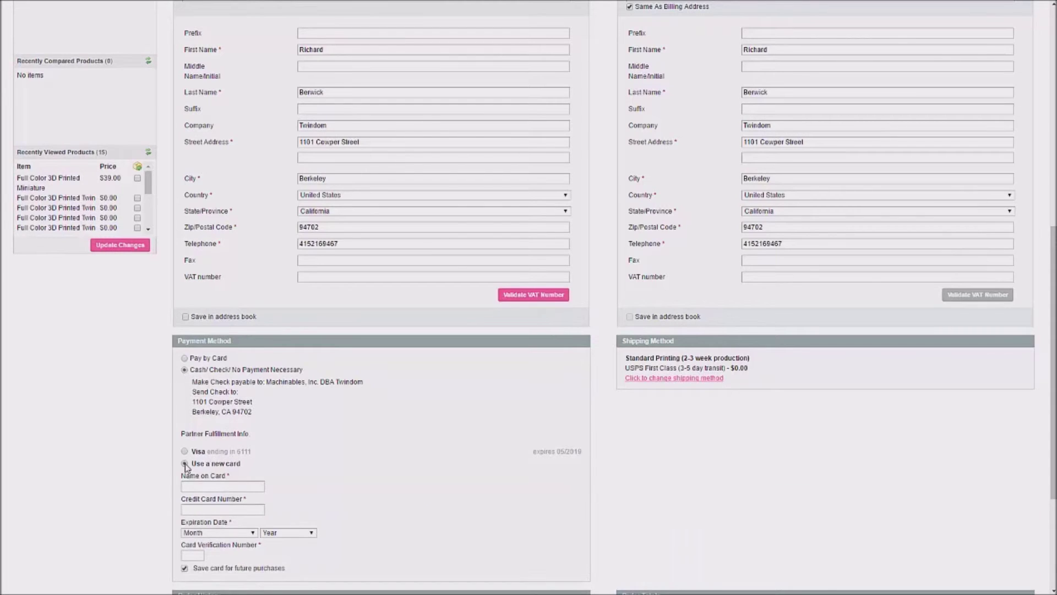
double_click(184, 568)
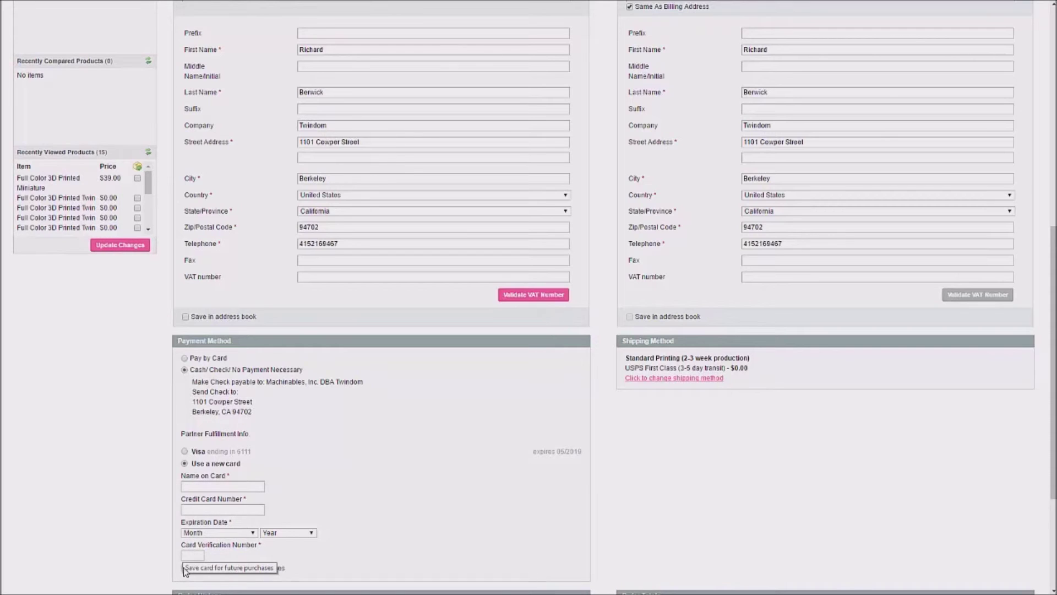
left_click(183, 486)
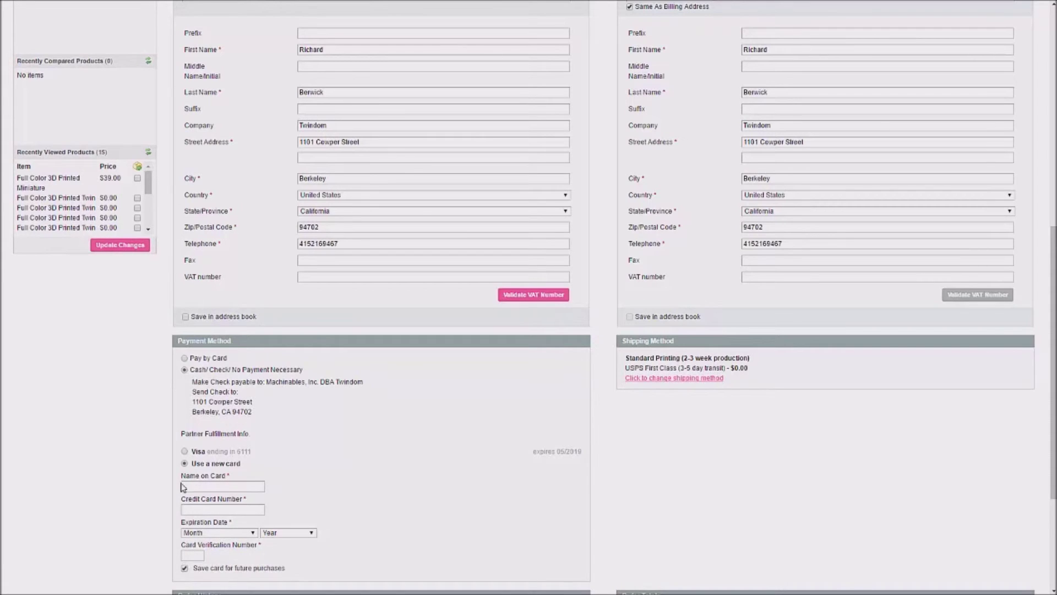
left_click(185, 452)
scroll(397, 455, "down", 1)
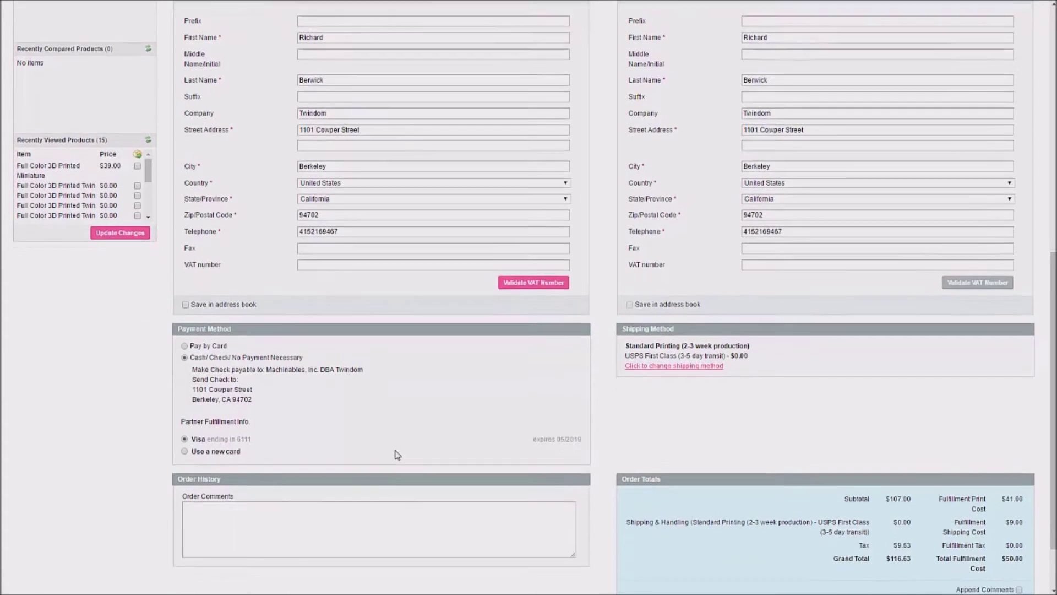
scroll(398, 454, "down", 2)
Step: Add the order comment 'please touch up upper left arm - there is a bump there'
left_click(283, 453)
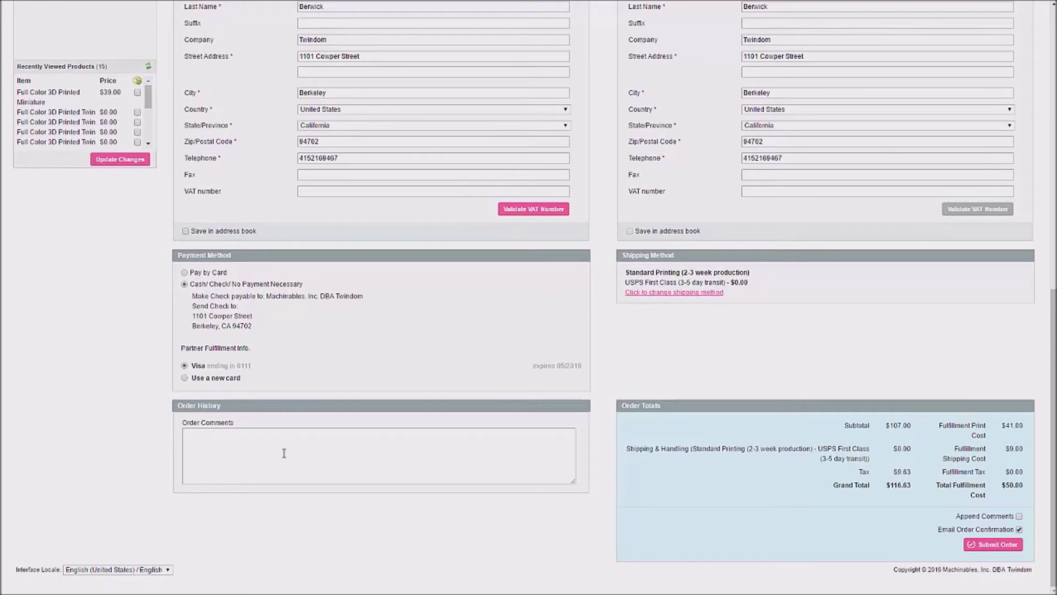
type("please touch up upper left arm - there is a bump there")
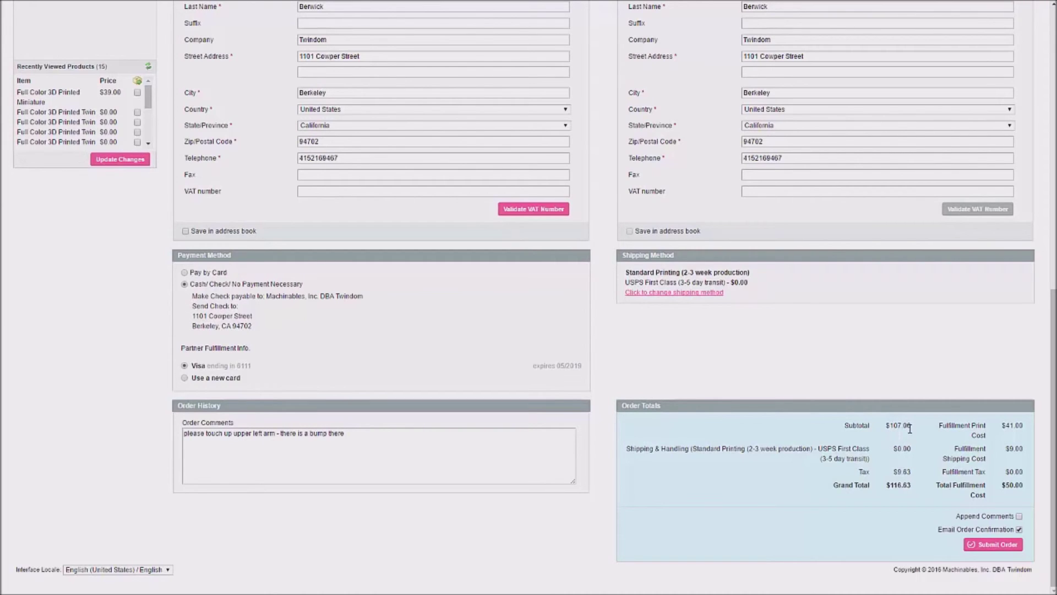
left_click_drag(912, 426, 841, 430)
Step: Review the subtotal, the $41.00 fulfillment print cost and the $9.00 fulfillment shipping cost
left_click(855, 452)
left_click_drag(1023, 426, 1000, 426)
left_click(1027, 457)
left_click_drag(1026, 450, 1006, 449)
left_click(1001, 468)
Step: Check the $50.80 total fulfillment cost, then submit the order
left_click_drag(1025, 485, 996, 483)
left_click(998, 485)
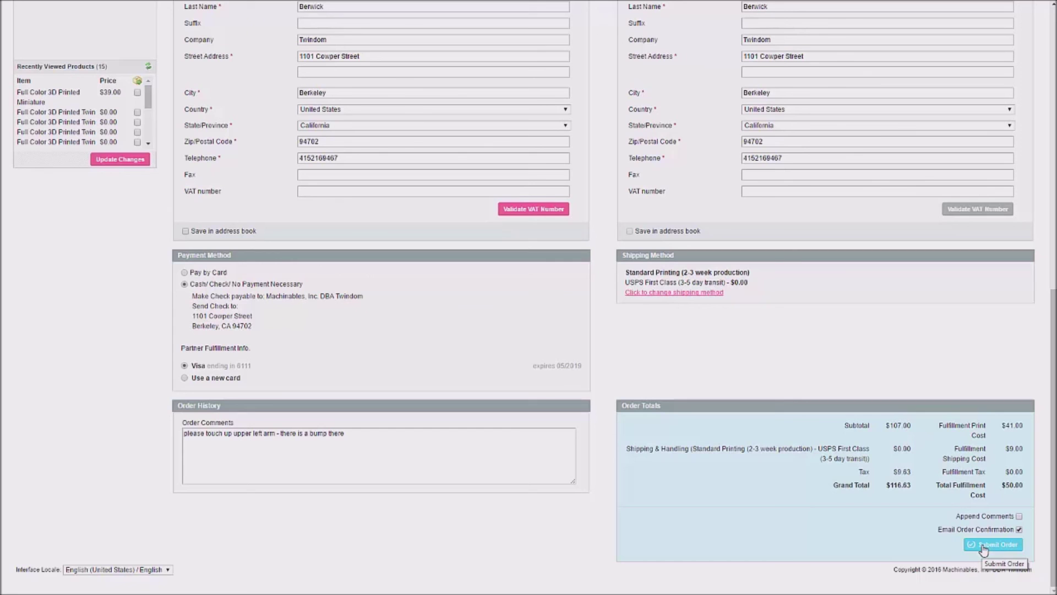
left_click(984, 547)
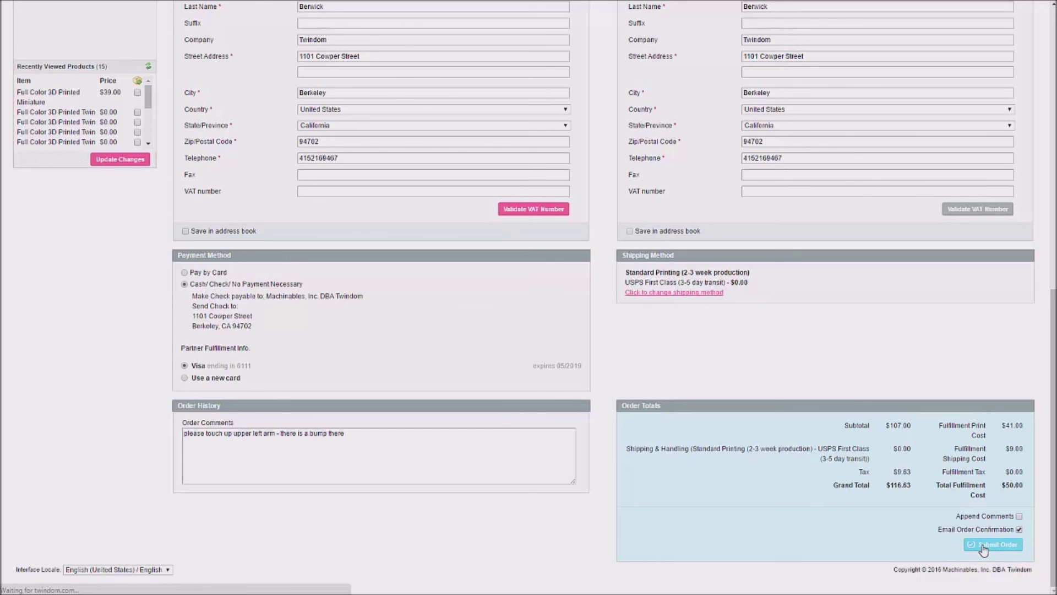